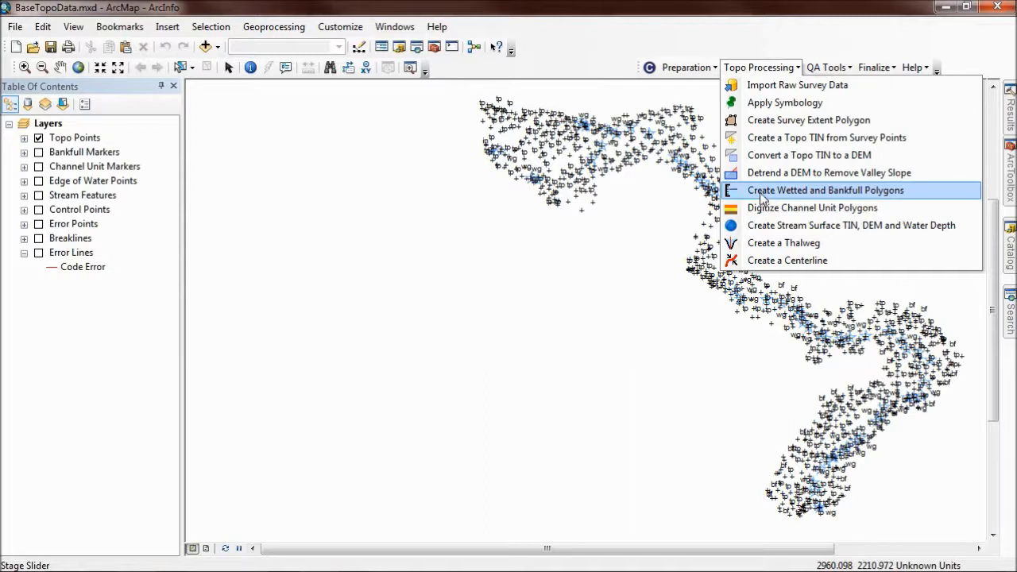
Start the Create Wetted and Bankfull Polygons tool and load the Detrended raster from TestData_2012.gdb as its detrended DEM.
click(761, 190)
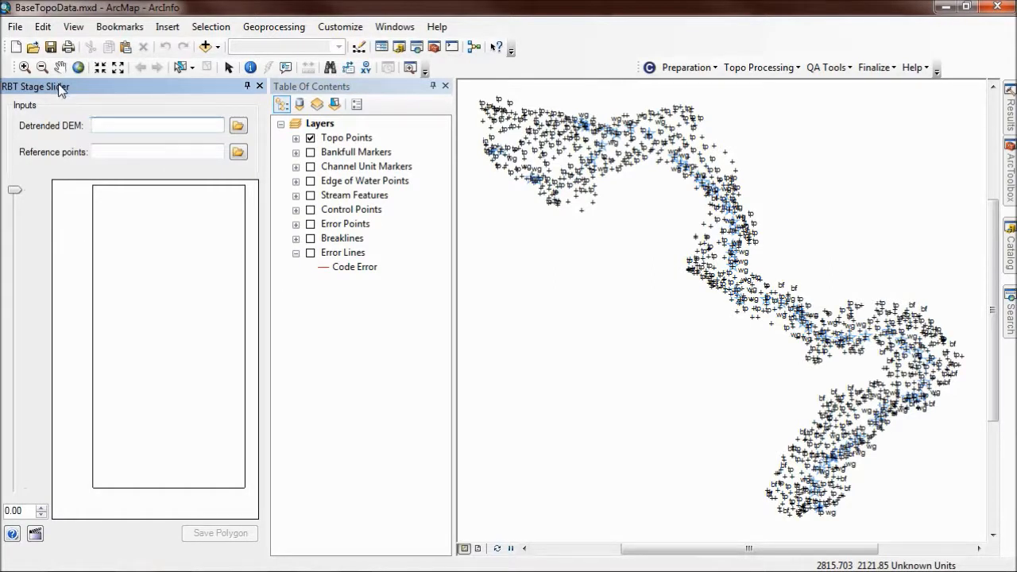
drag(59, 89, 22, 321)
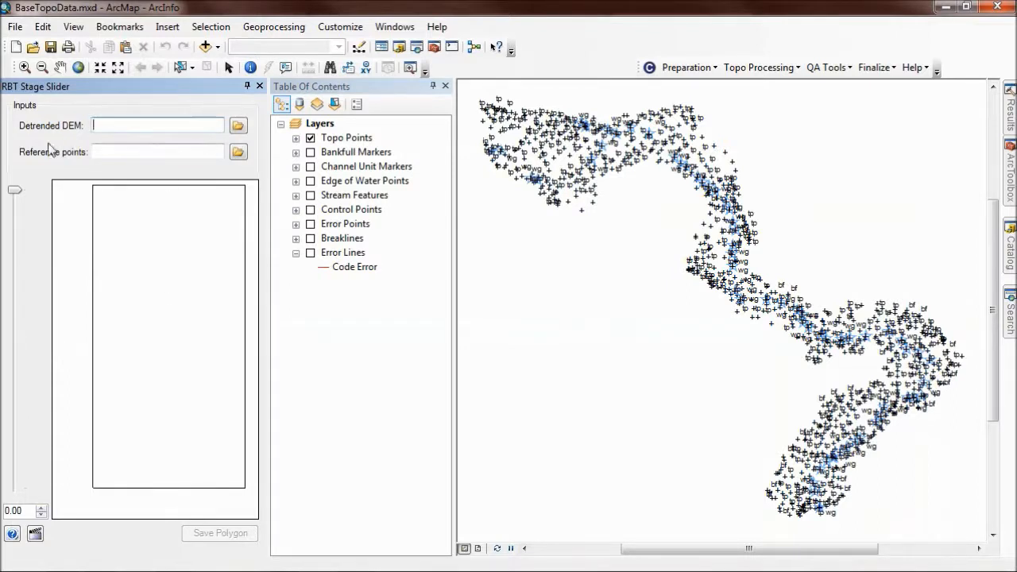
click(237, 126)
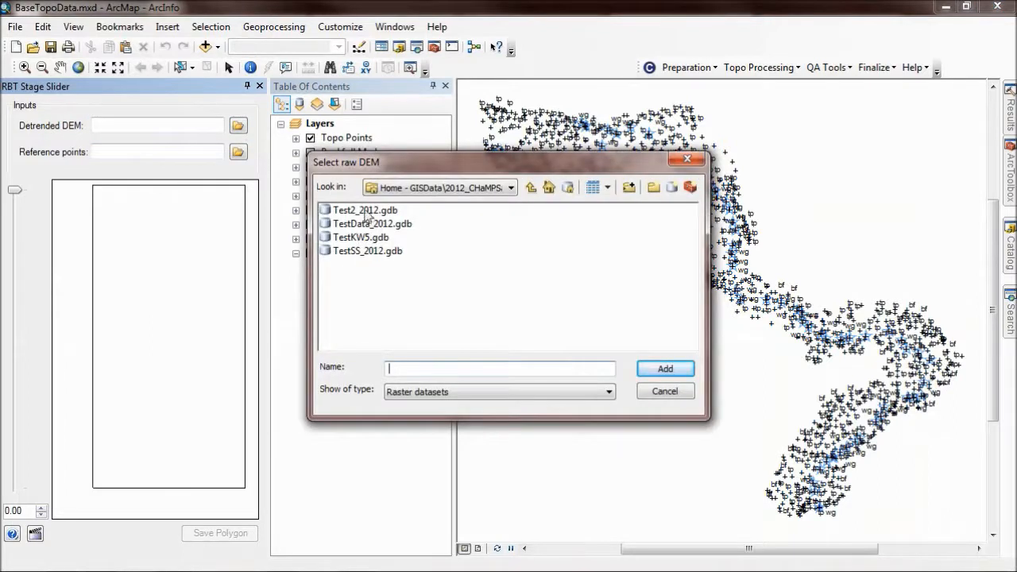
double_click(367, 210)
click(530, 188)
double_click(349, 225)
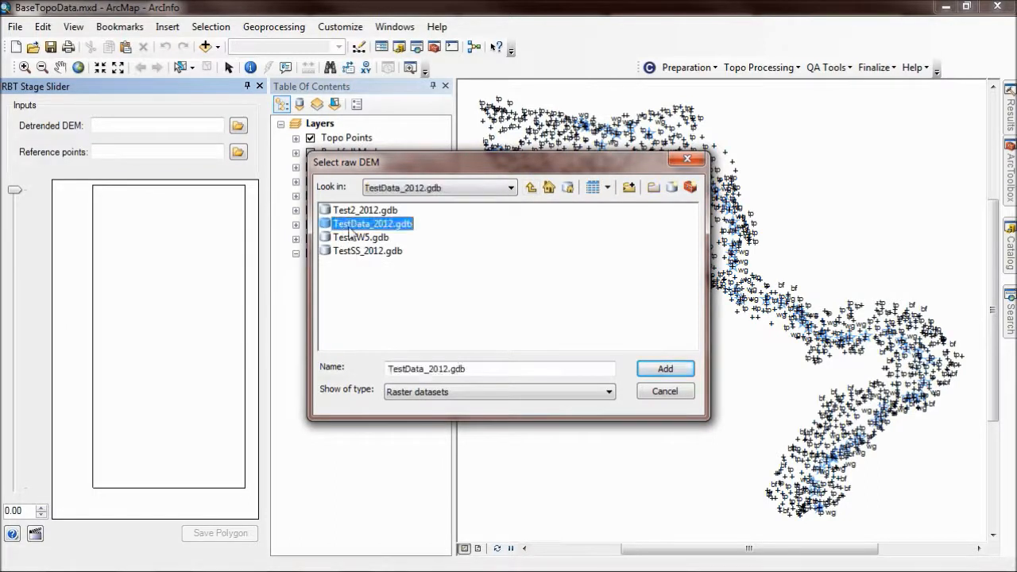
double_click(349, 226)
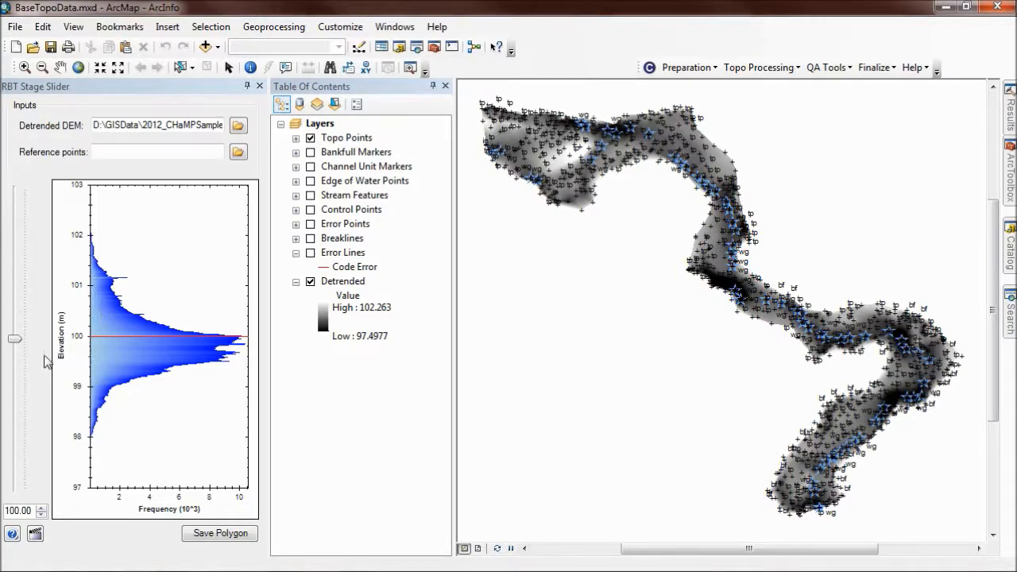
Hide the Topo Points layer and try stage elevations of 99.39, 99.26 and 101.64 m, ending at 99.78 m.
drag(20, 342, 23, 367)
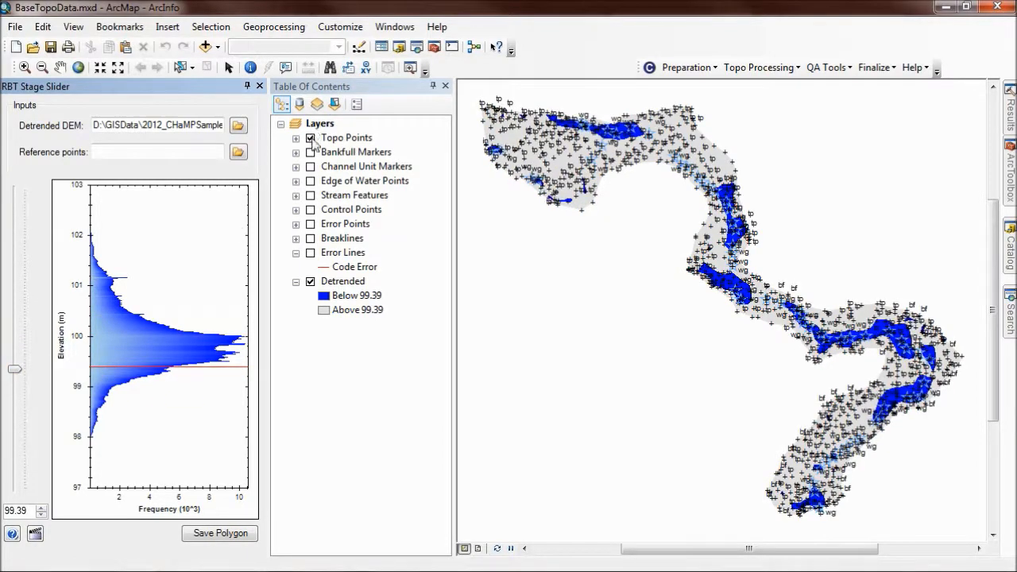
click(310, 138)
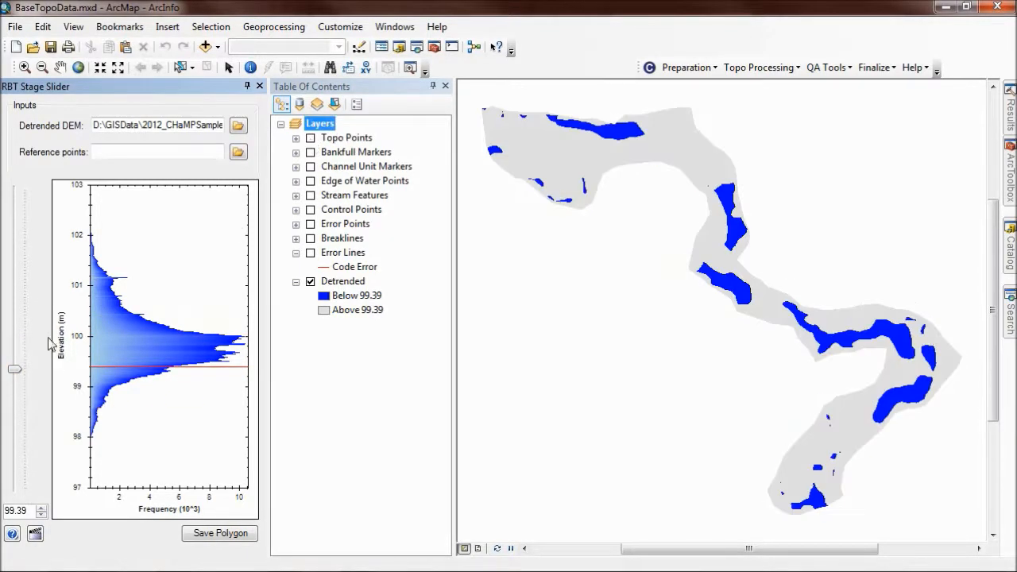
mouse_move(15, 370)
mouse_down()
mouse_move(15, 391)
mouse_move(15, 382)
mouse_up()
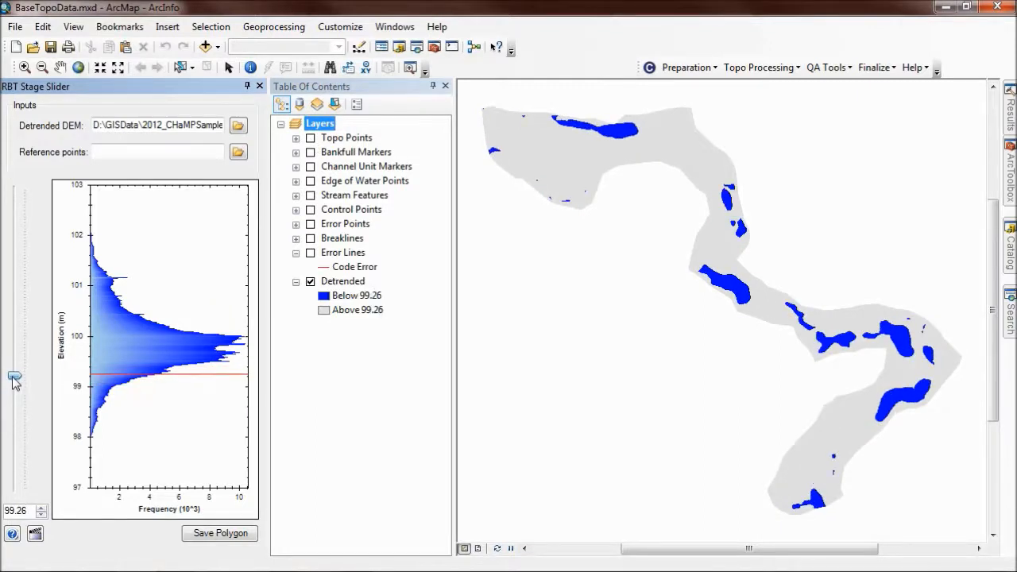
drag(14, 380, 19, 264)
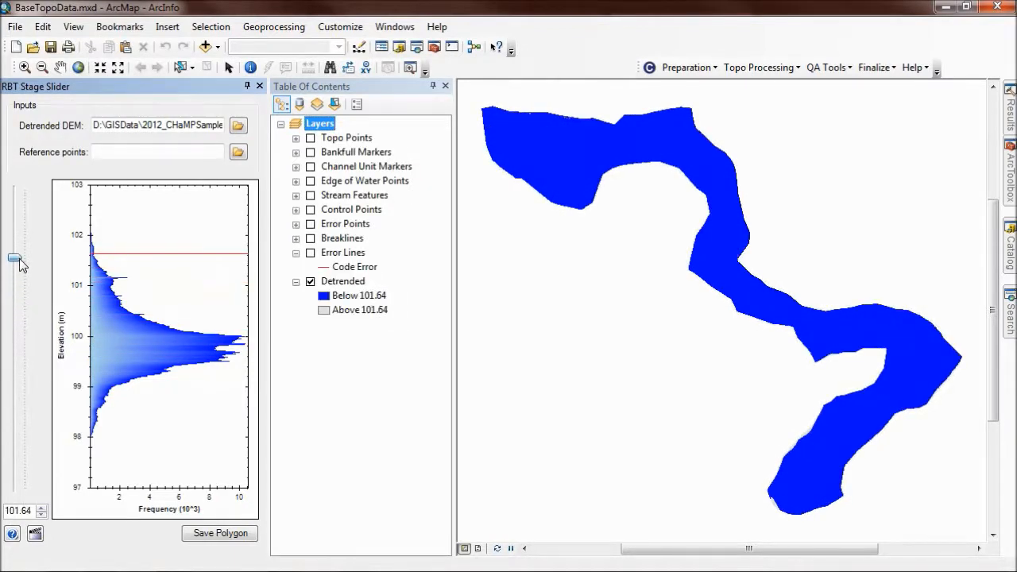
drag(20, 264, 16, 351)
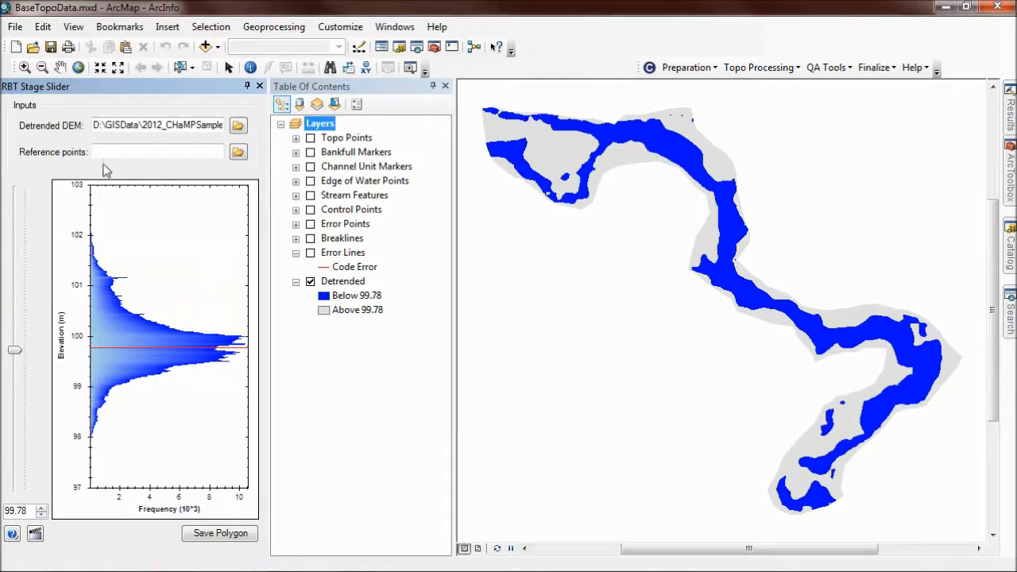
Load EdgeofWater_Points from the Projected dataset as the reference points and move the stage slider to their best fit.
click(239, 153)
double_click(350, 211)
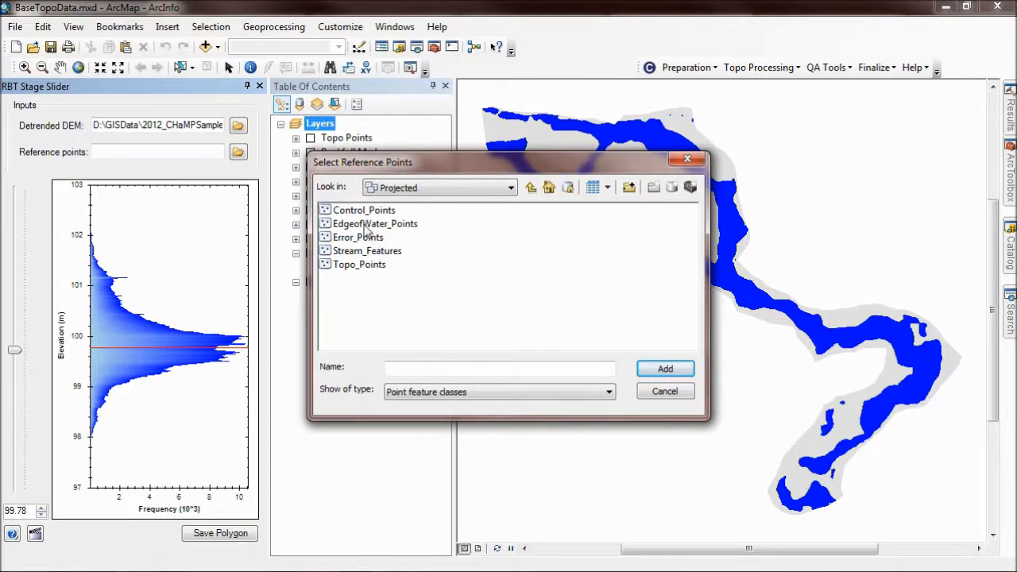
click(367, 225)
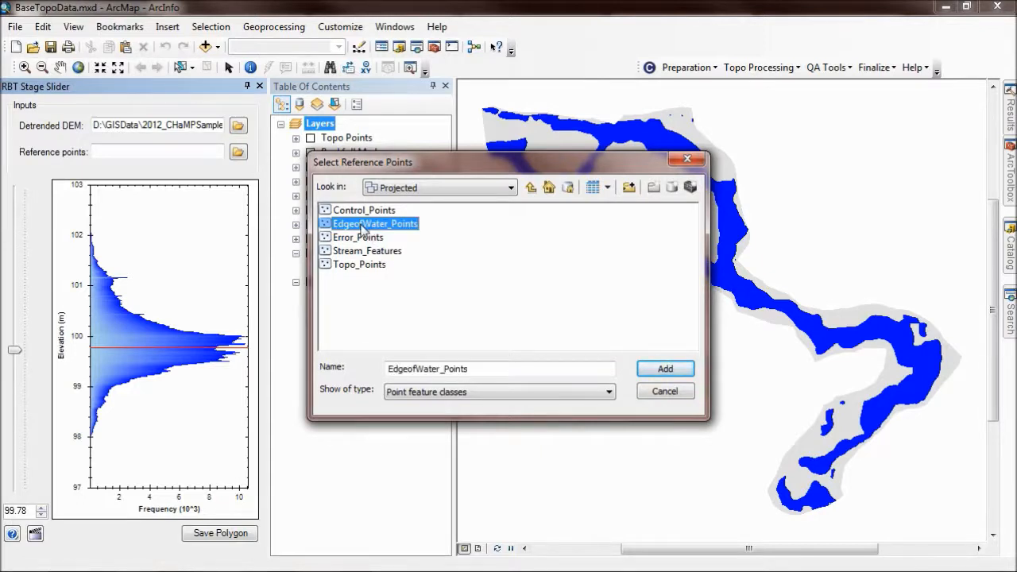
double_click(367, 225)
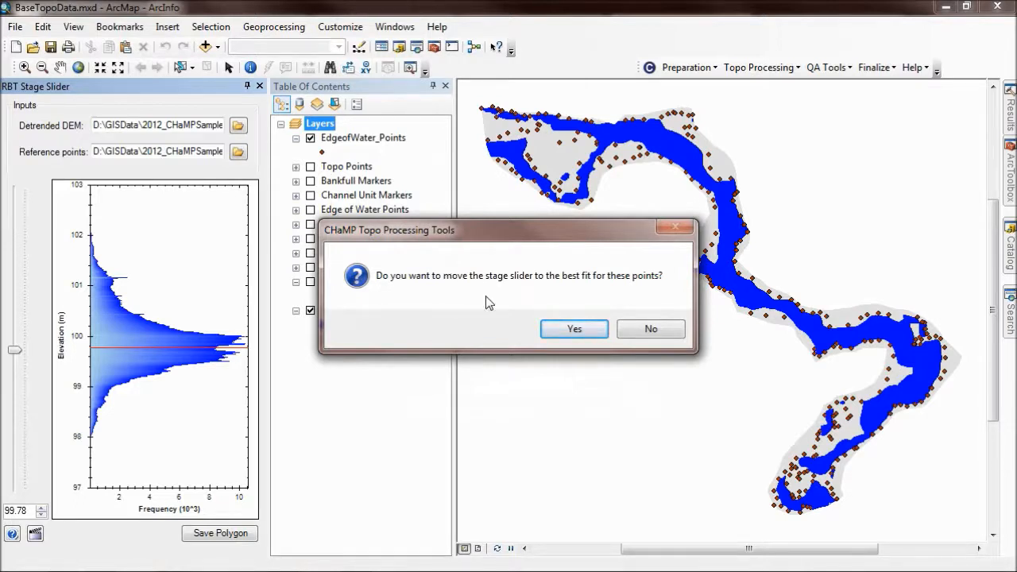
click(589, 331)
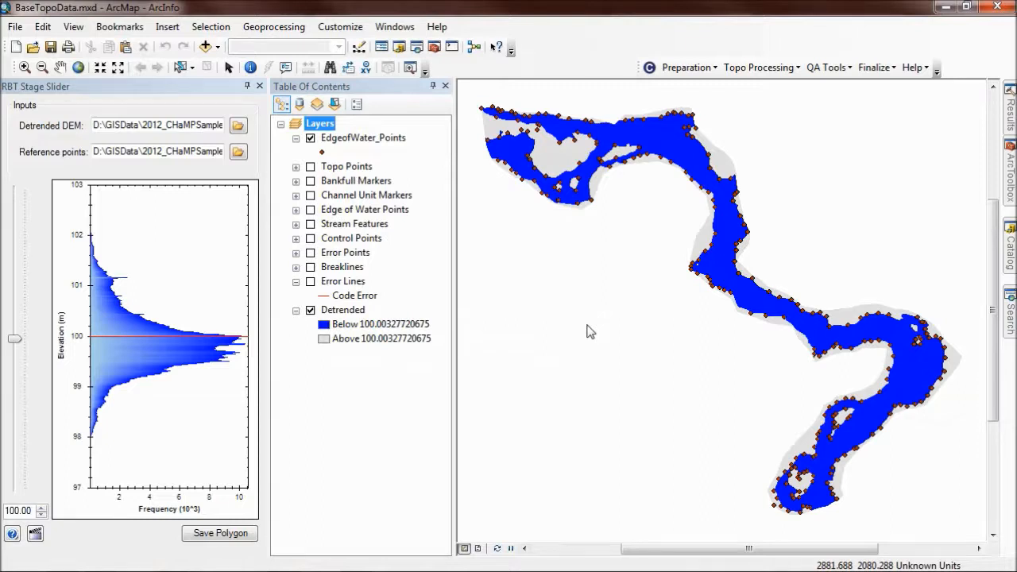
Try raising the stage elevation to 100.10 m while comparing the water edge with the reference points around the upstream islands.
click(27, 68)
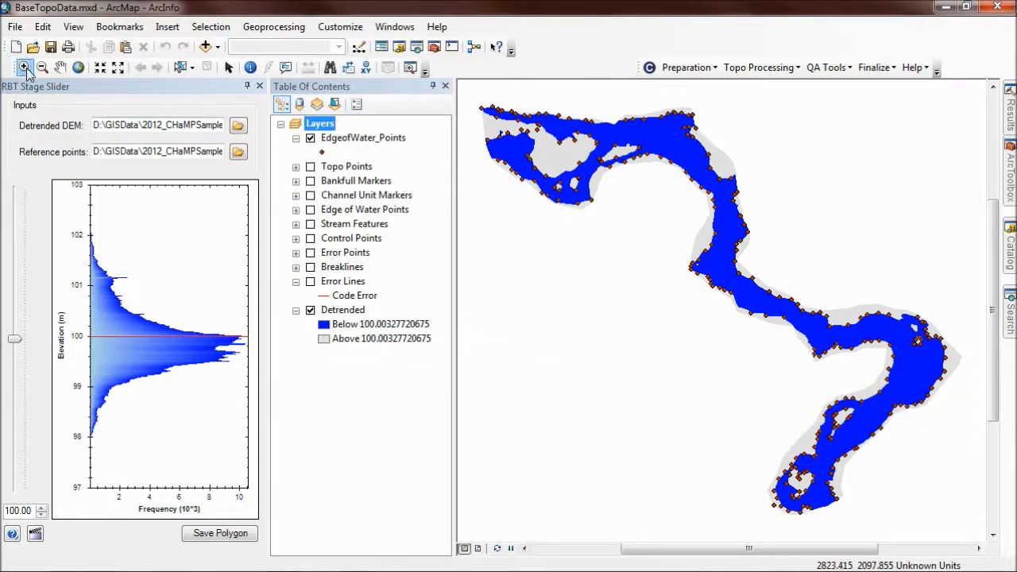
drag(549, 93, 653, 179)
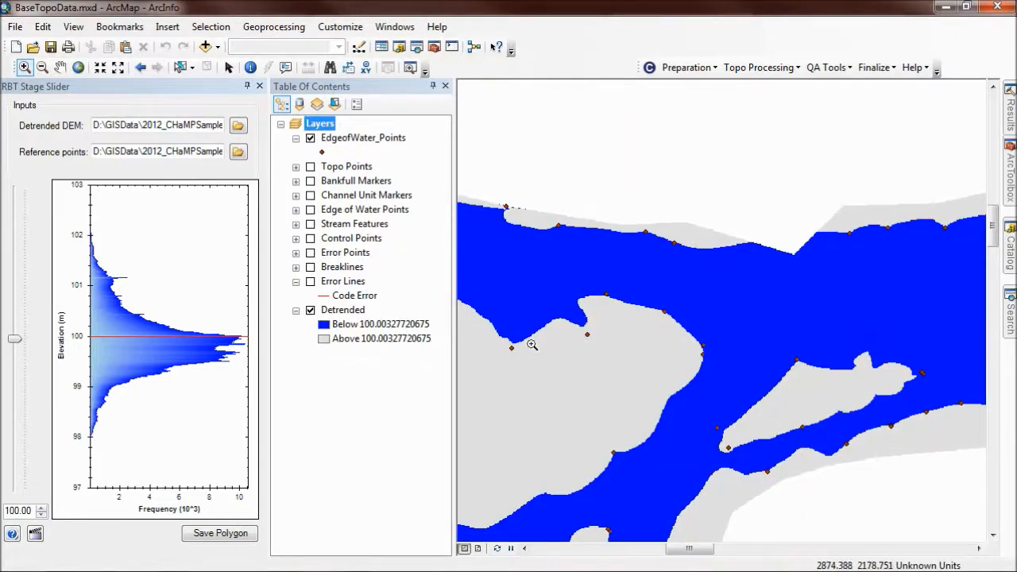
drag(14, 342, 15, 335)
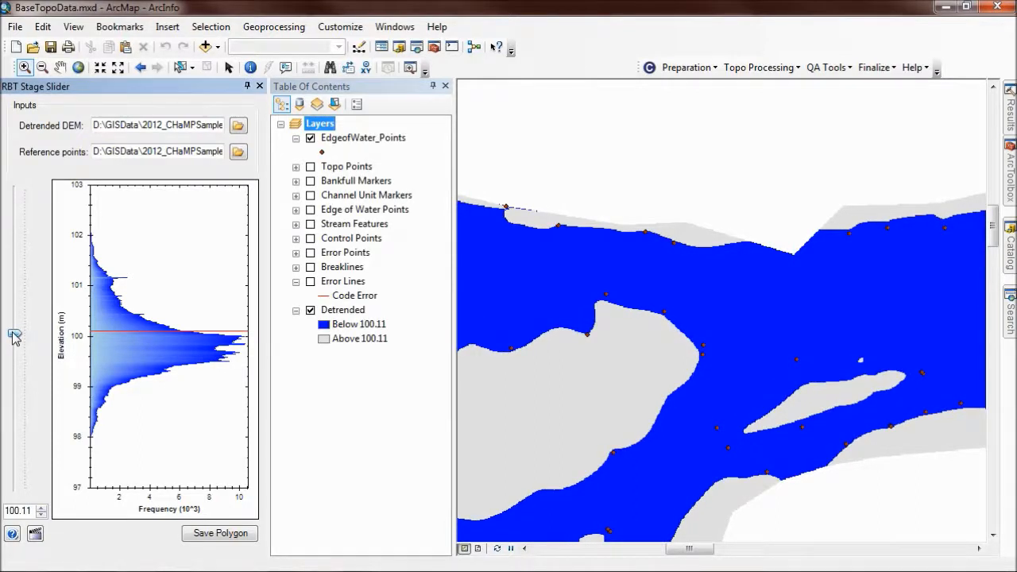
drag(14, 335, 14, 336)
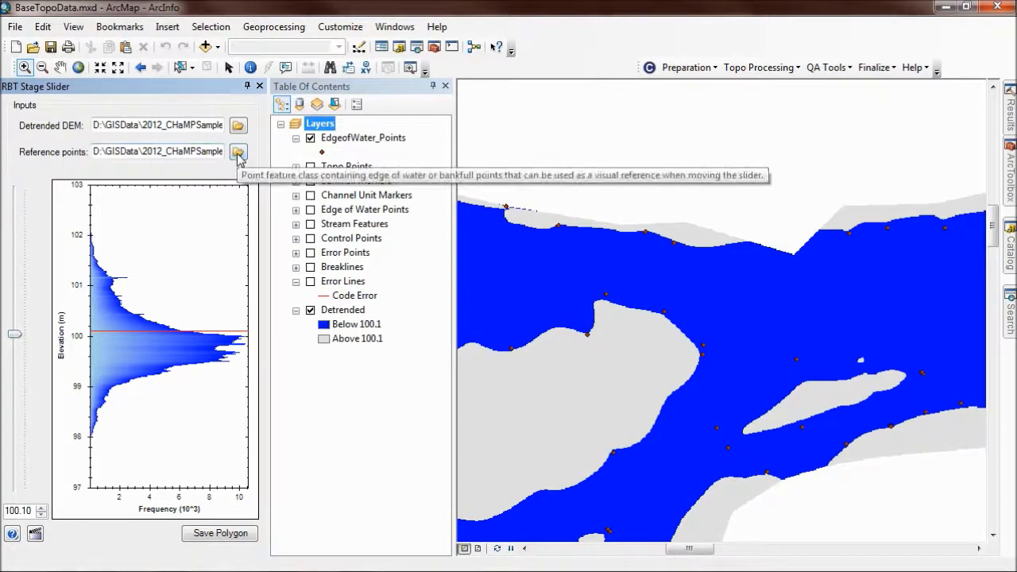
Reselect EdgeofWater_Points as the reference points and move the stage slider back to their best fit.
click(239, 152)
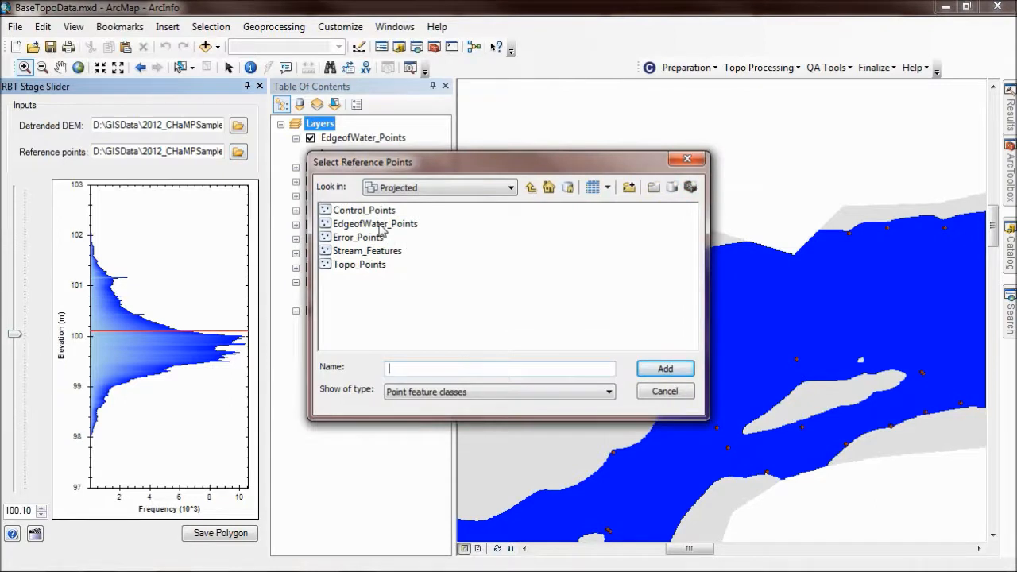
double_click(381, 225)
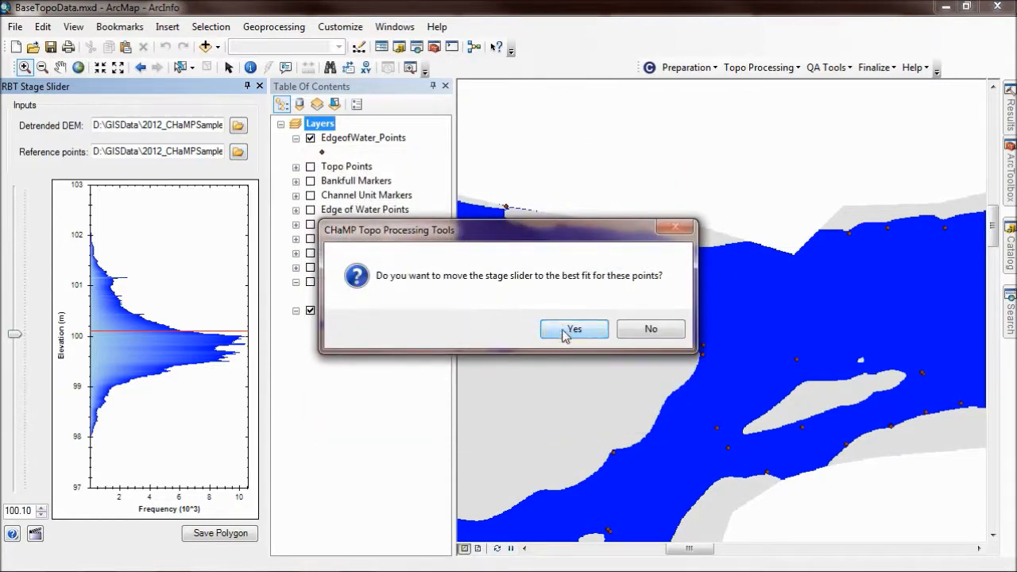
click(570, 331)
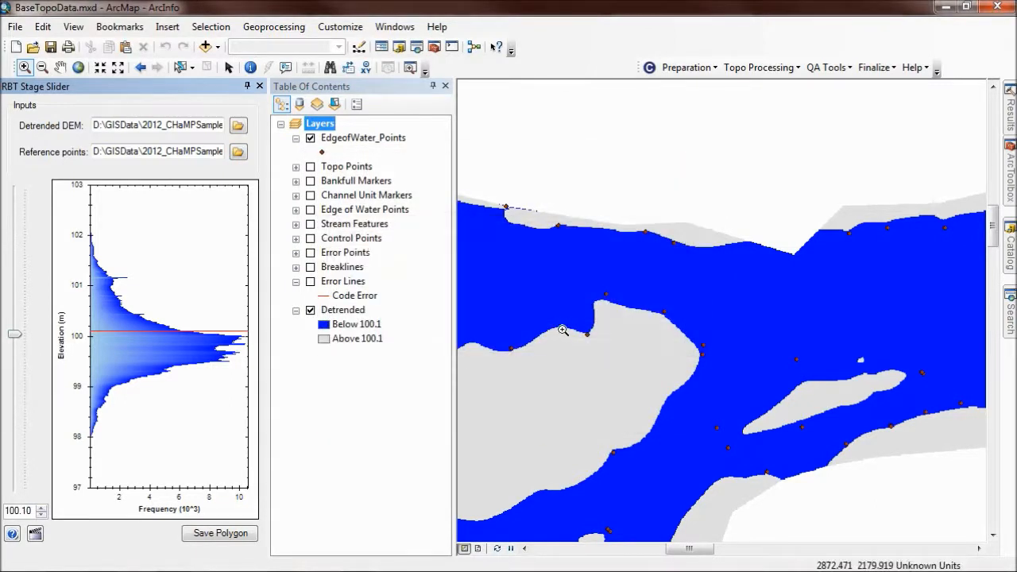
click(116, 69)
click(116, 69)
click(117, 69)
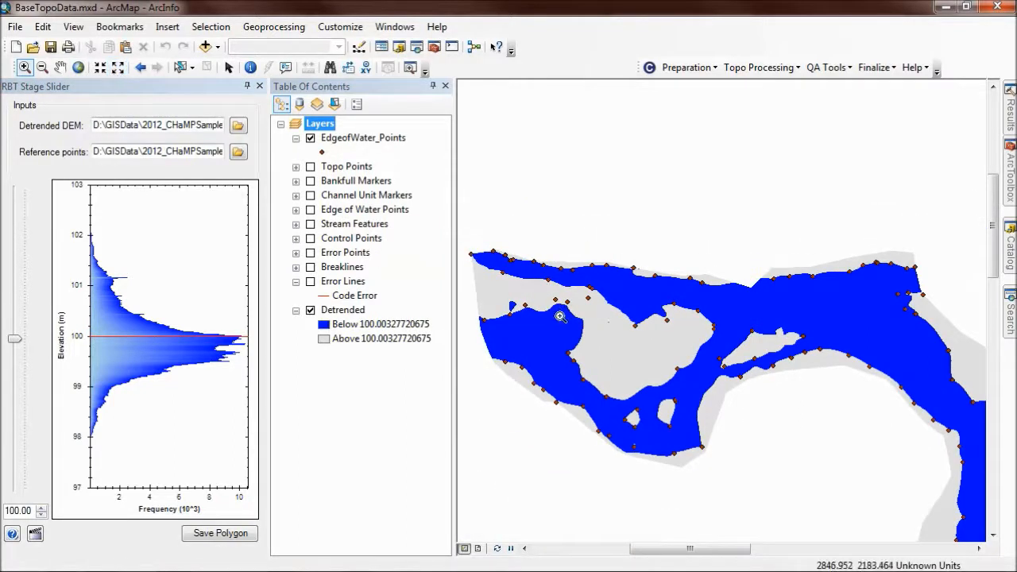
Save the current stage extent to TestData_2012.gdb as the Wetted Polygon feature class, with the output added to the map.
click(196, 537)
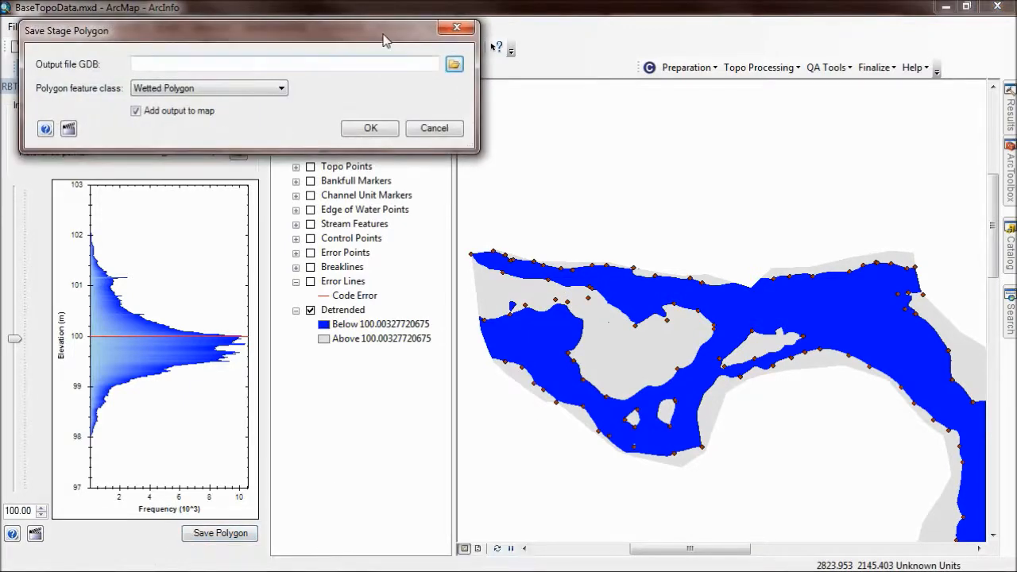
click(453, 64)
double_click(436, 227)
click(531, 188)
click(372, 224)
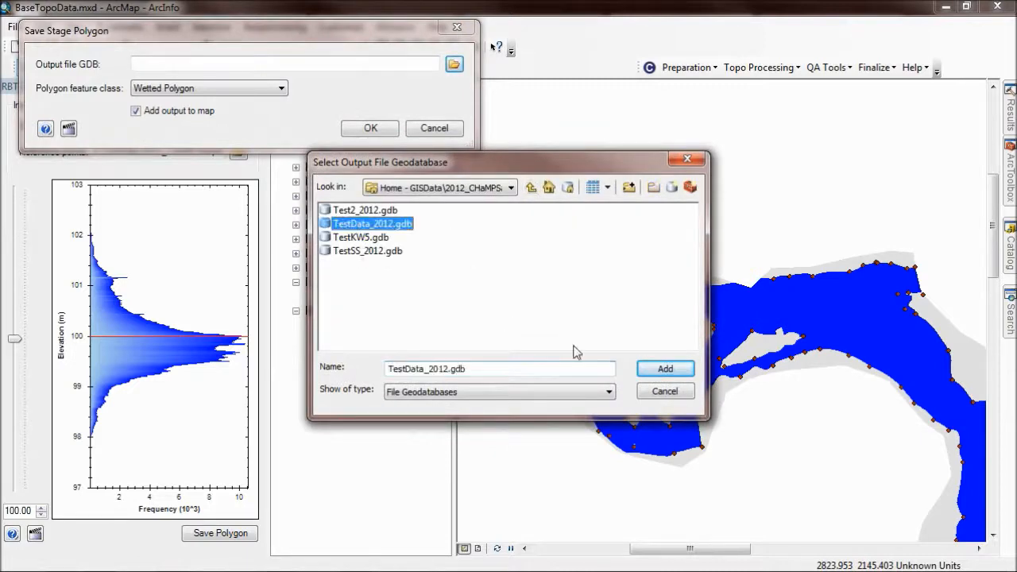
click(651, 370)
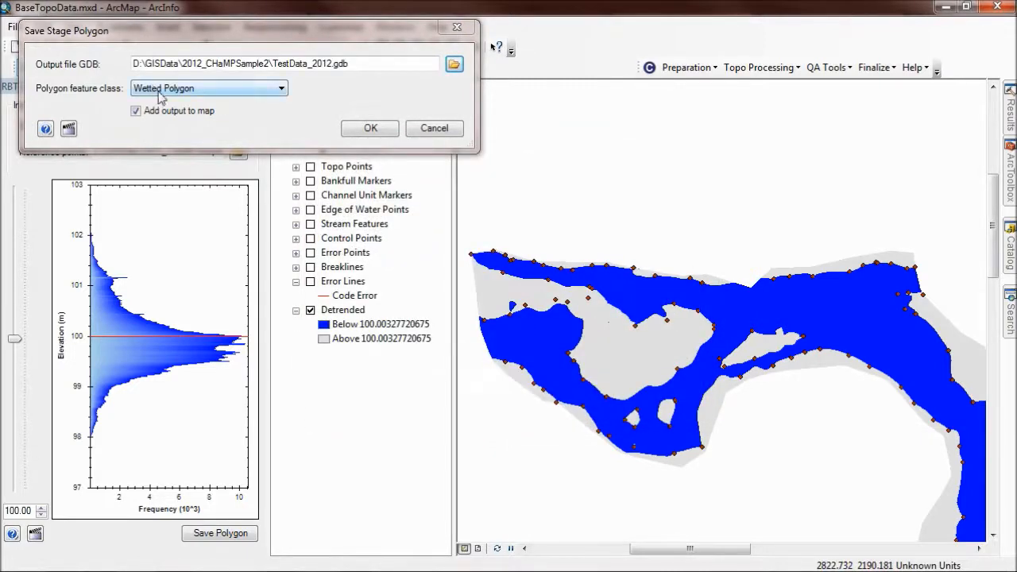
click(198, 88)
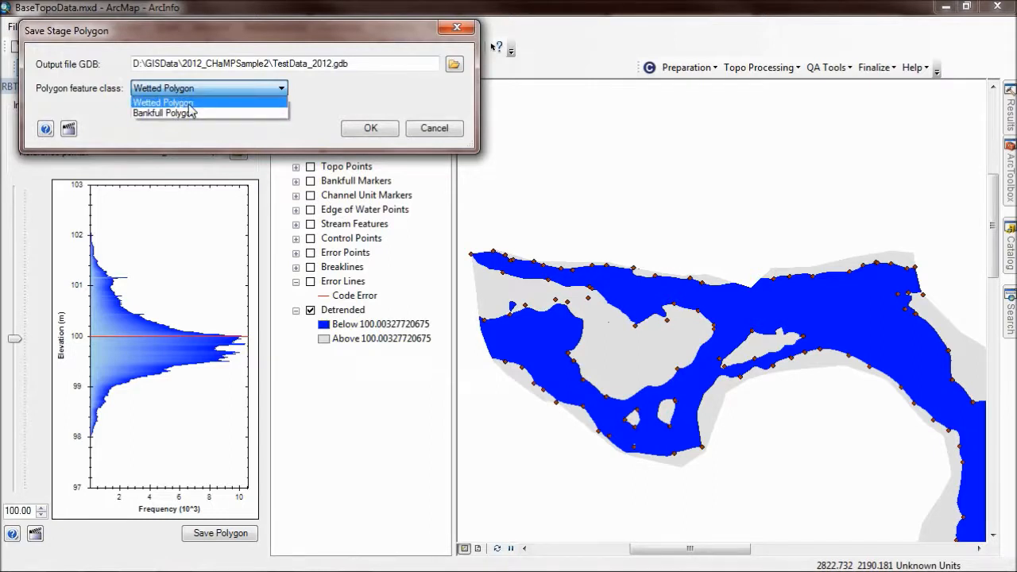
click(189, 104)
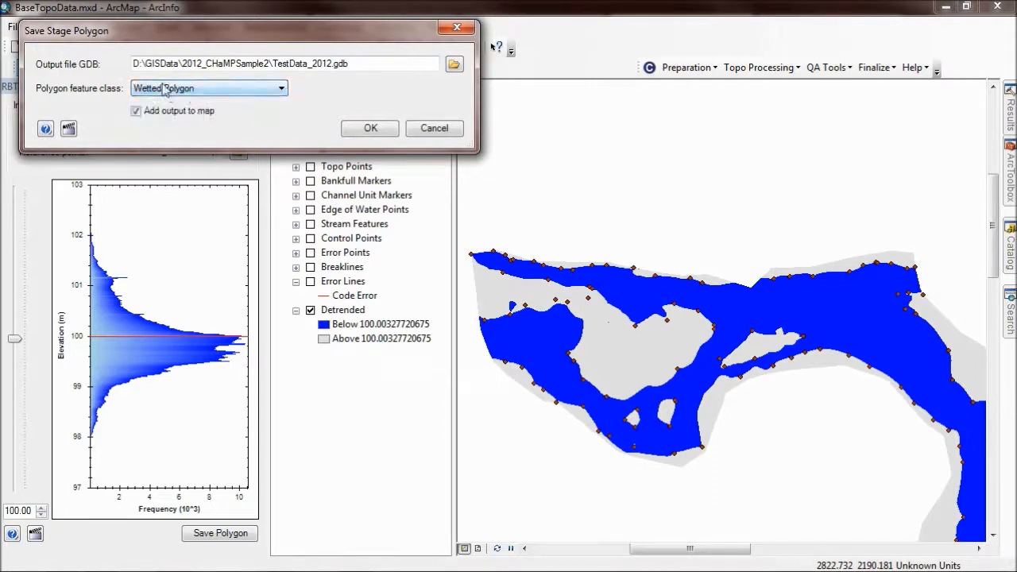
click(359, 127)
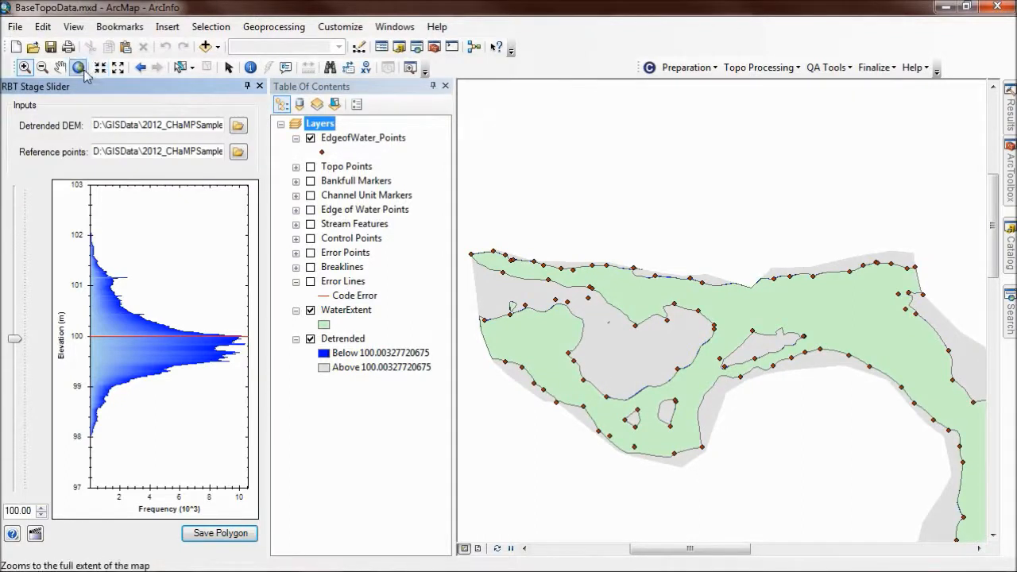
Examine the saved WaterExtent polygon against the edge-of-water points along the entire stream reach.
click(118, 67)
click(118, 67)
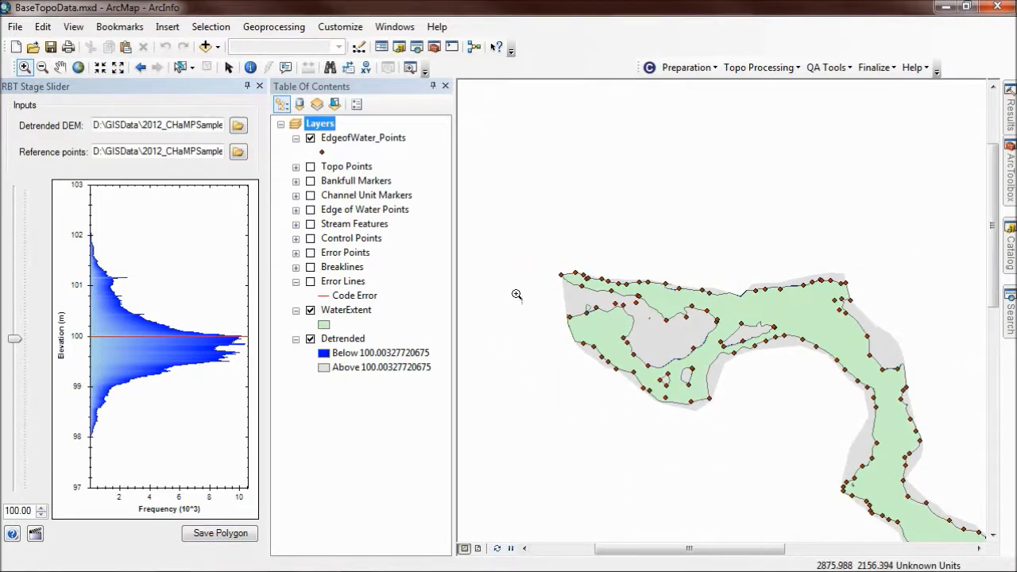
click(60, 66)
drag(724, 420, 591, 292)
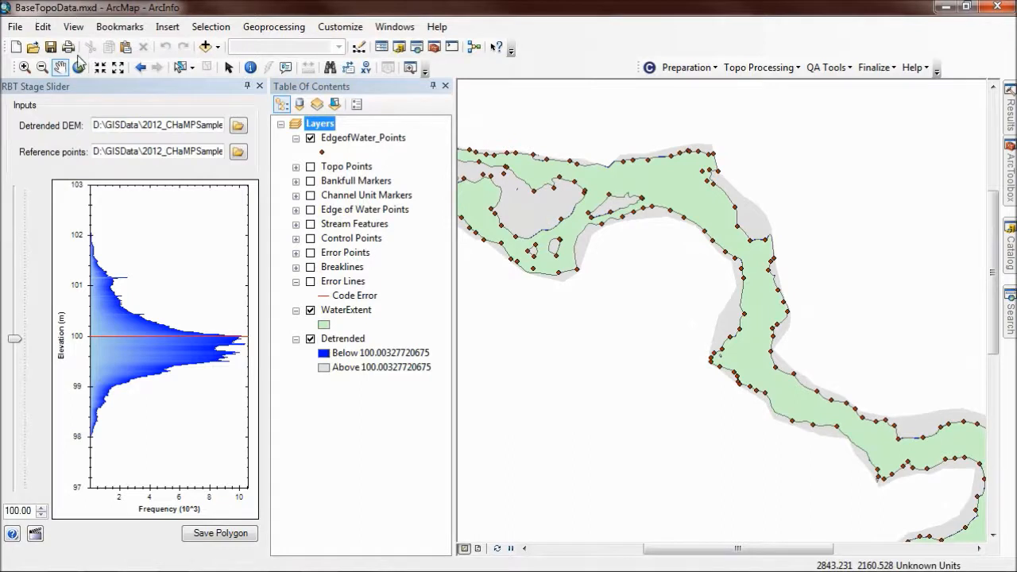
click(118, 68)
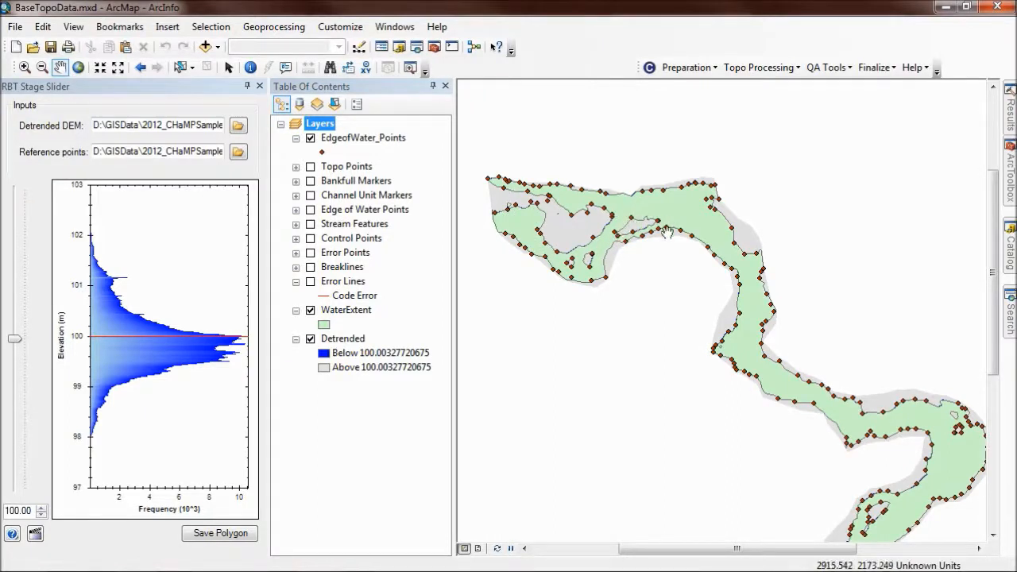
drag(624, 296, 627, 227)
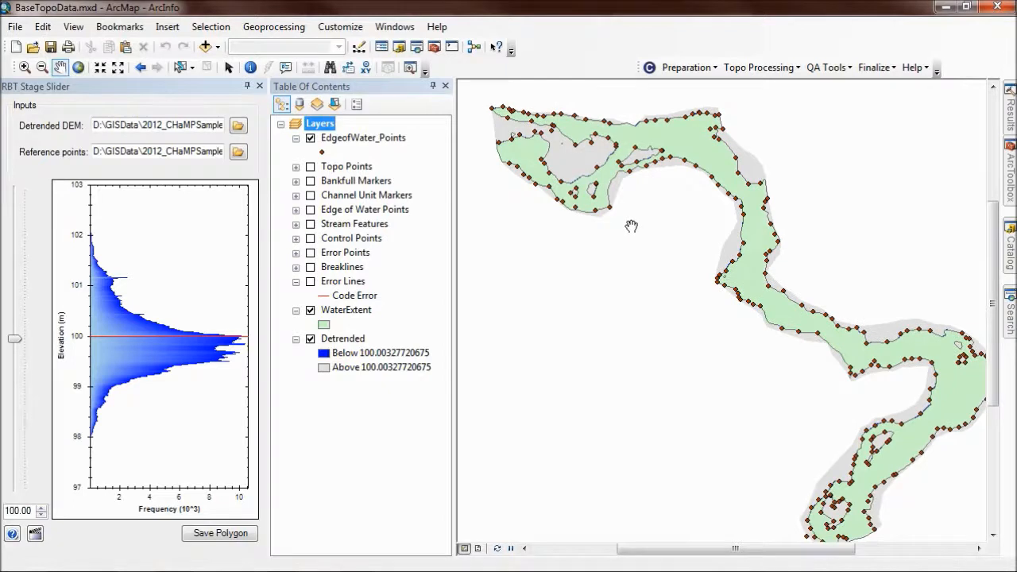
click(117, 69)
drag(666, 337, 634, 345)
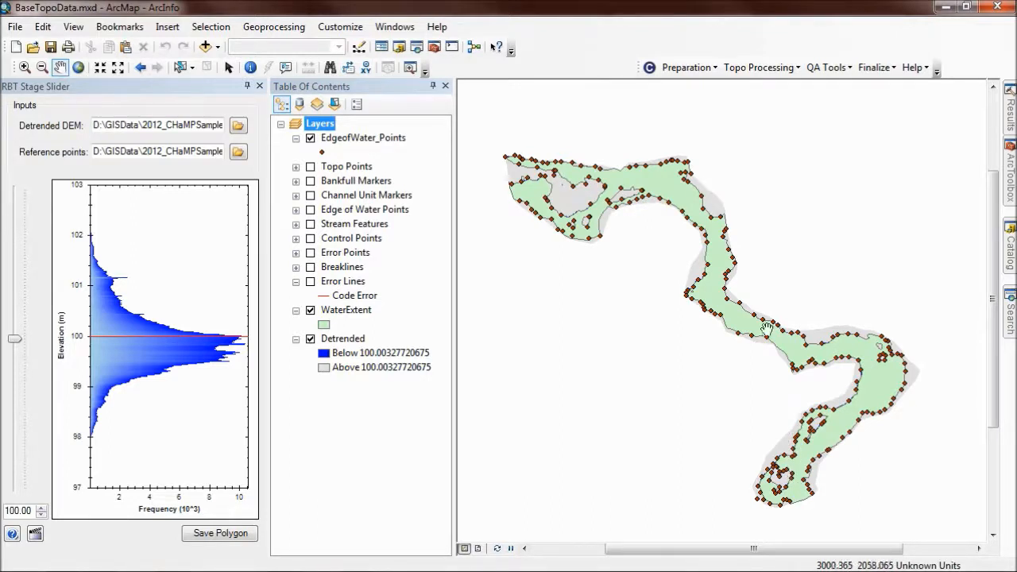
Show the Bankfull Markers layer and hide the WaterExtent polygon.
click(311, 181)
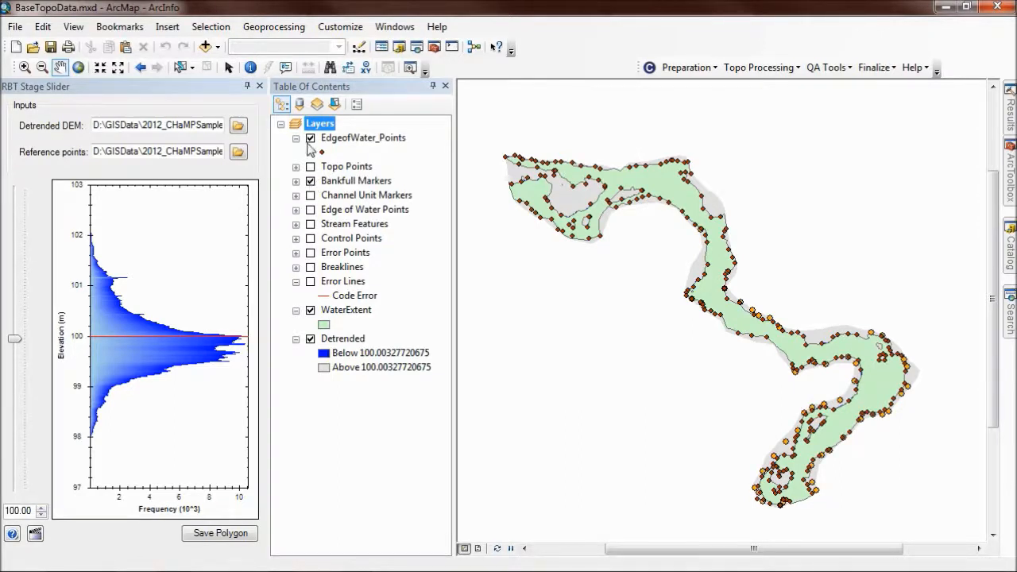
click(311, 311)
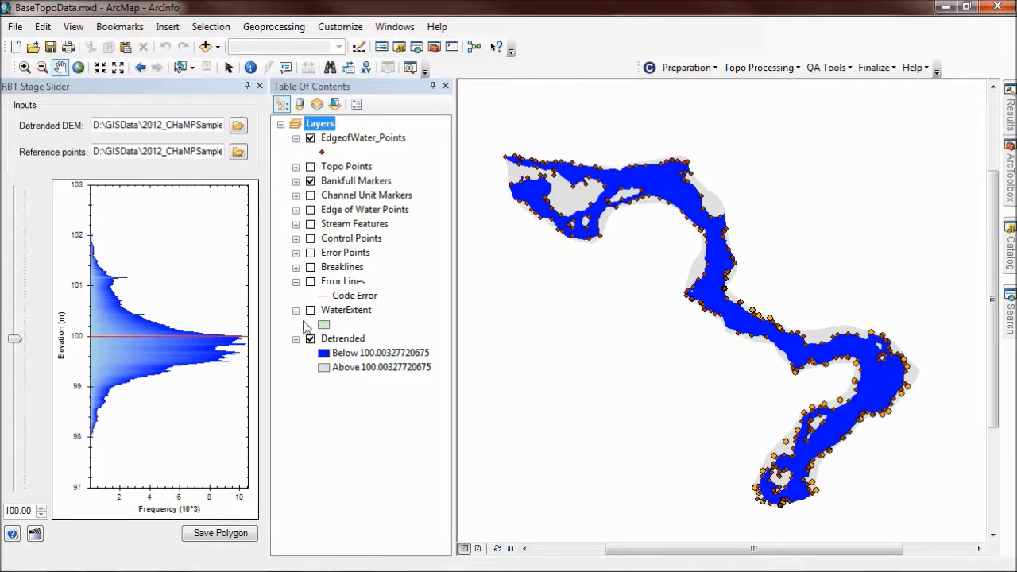
Hide the Detrended and EdgeofWater_Points layers to isolate the Bankfull Markers on the map.
click(311, 339)
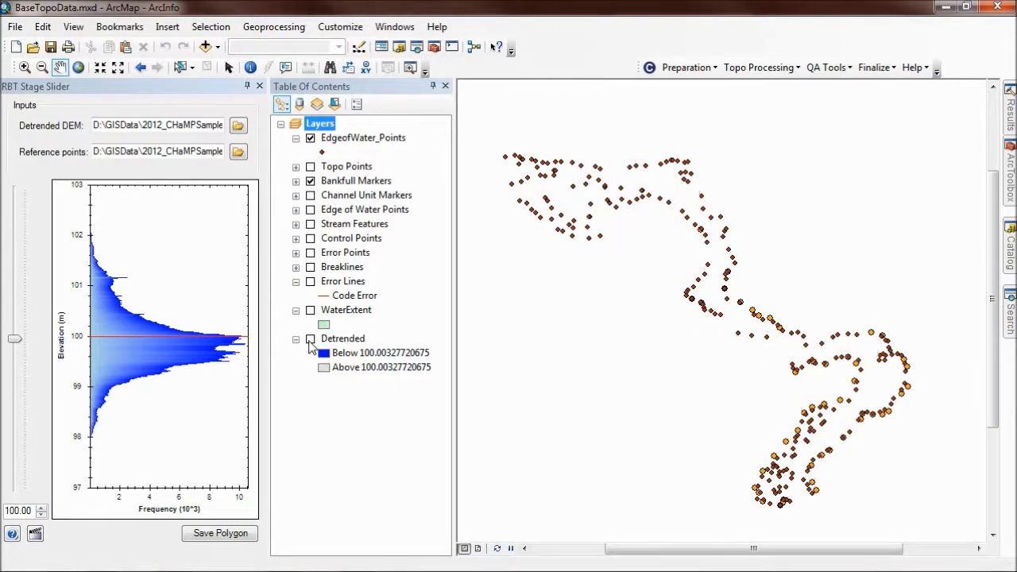
click(310, 138)
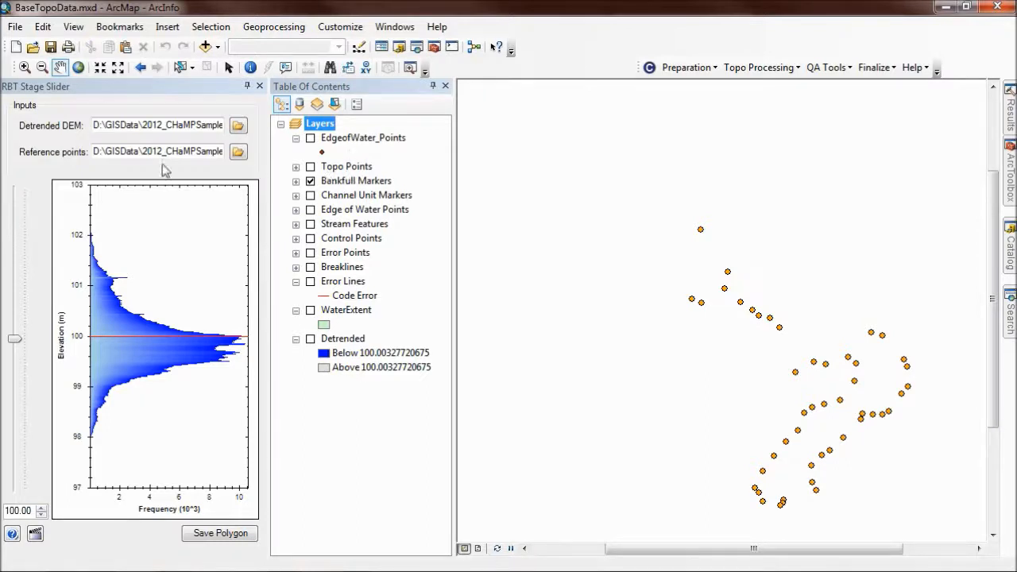
mouse_move(108, 157)
right_click(347, 185)
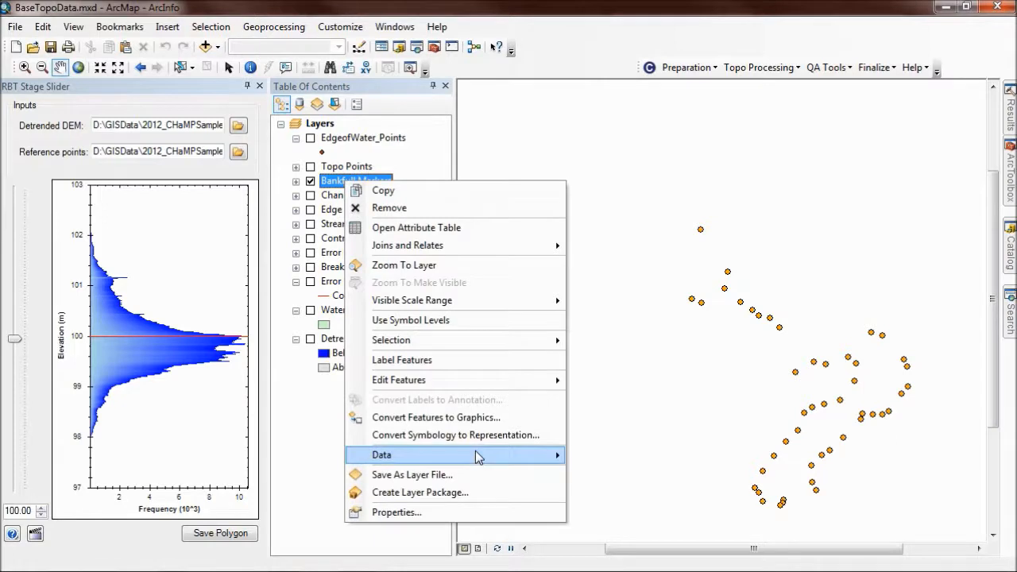
mouse_move(478, 456)
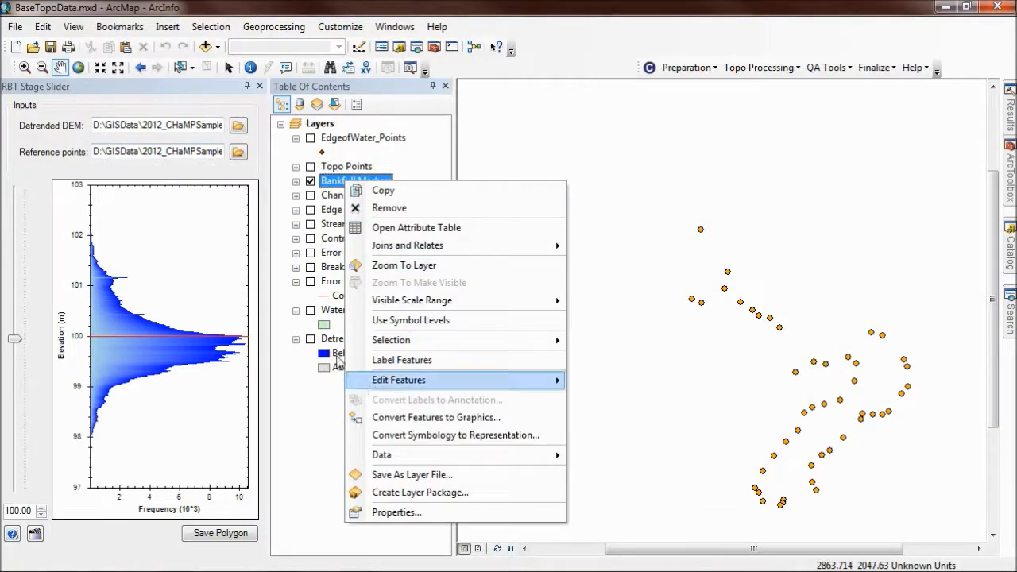
Show the Detrended layer again and raise the stage to about 100.35 m to approach the bankfull markers.
click(311, 340)
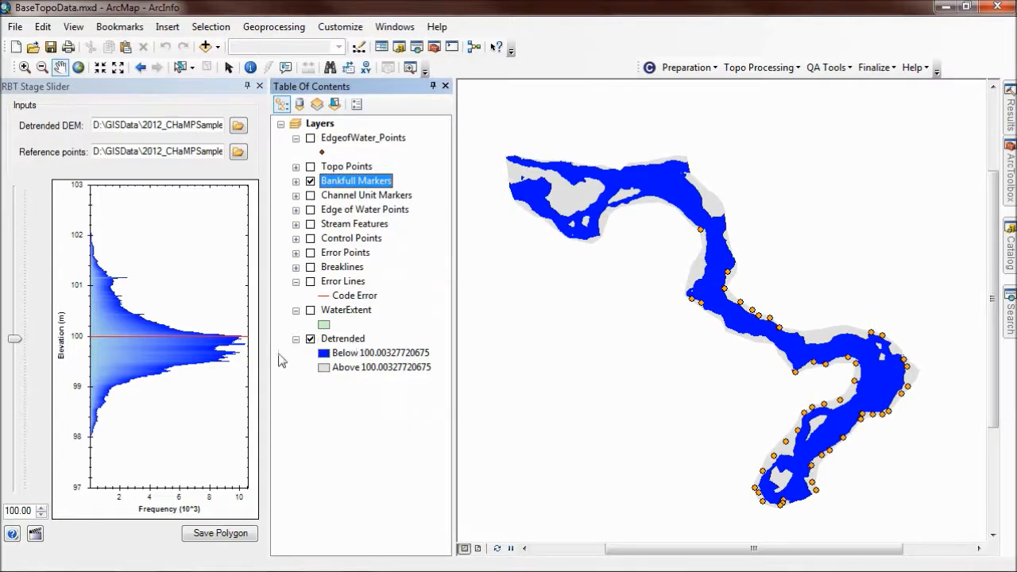
click(16, 341)
drag(15, 340, 18, 326)
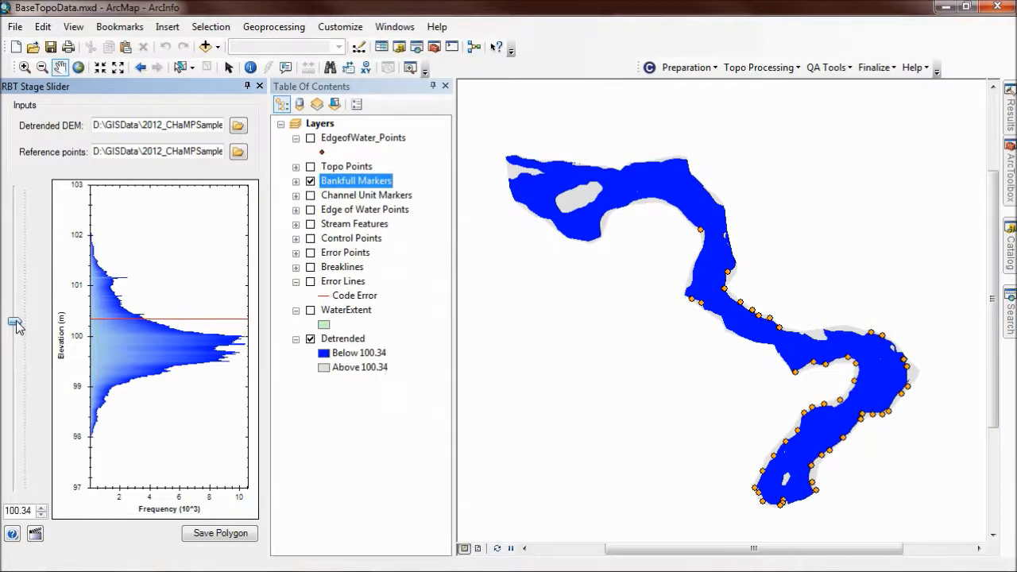
Refine the stage to about 100.64 m by checking its edge against the bankfull markers along the middle of the reach.
click(24, 66)
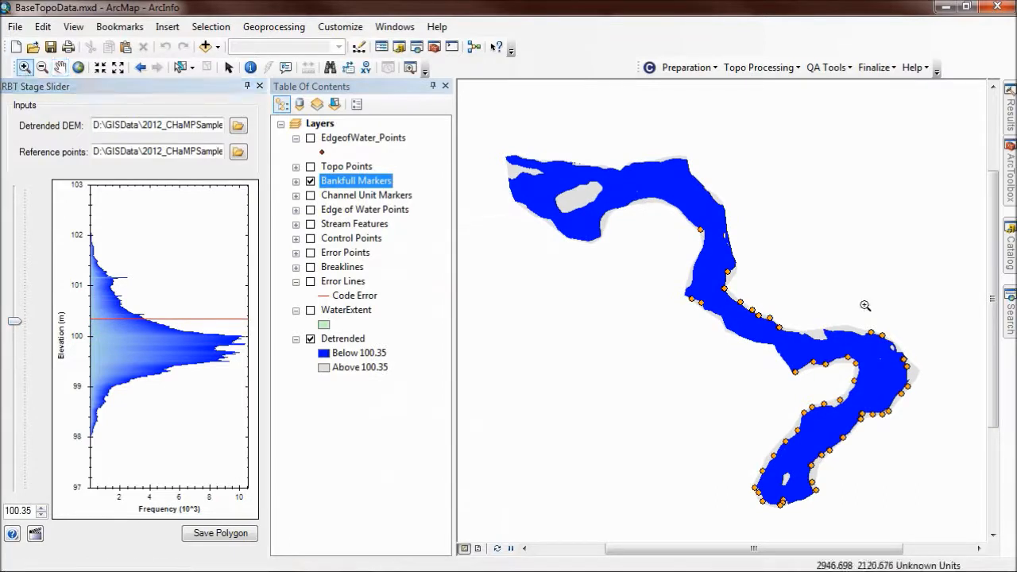
drag(713, 269, 810, 352)
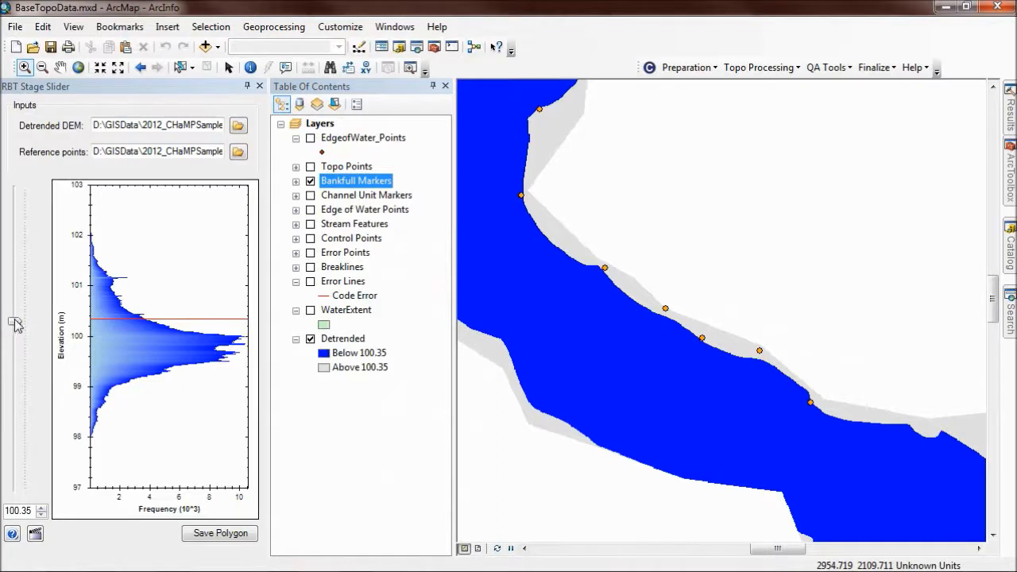
drag(15, 323, 15, 310)
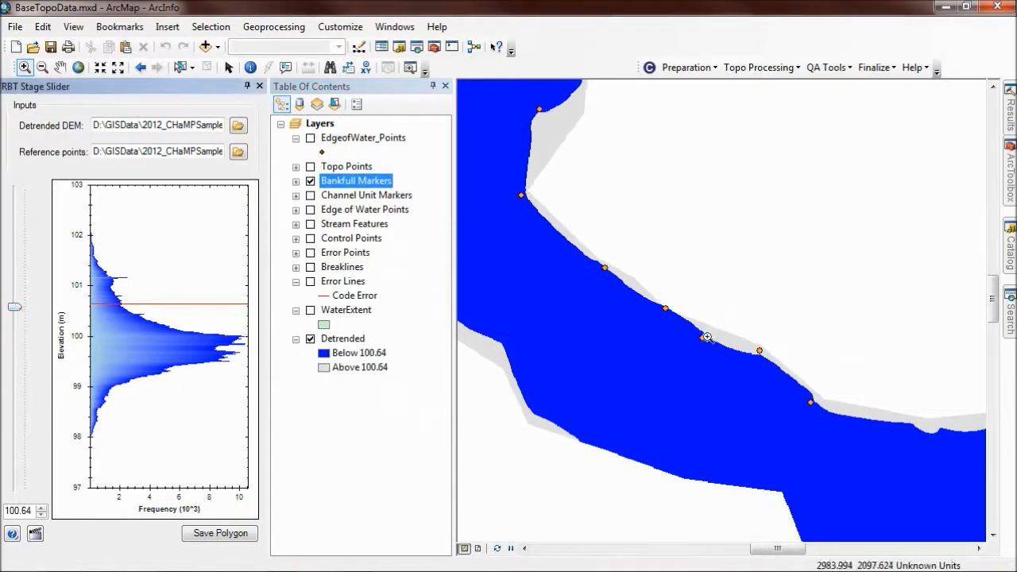
click(760, 352)
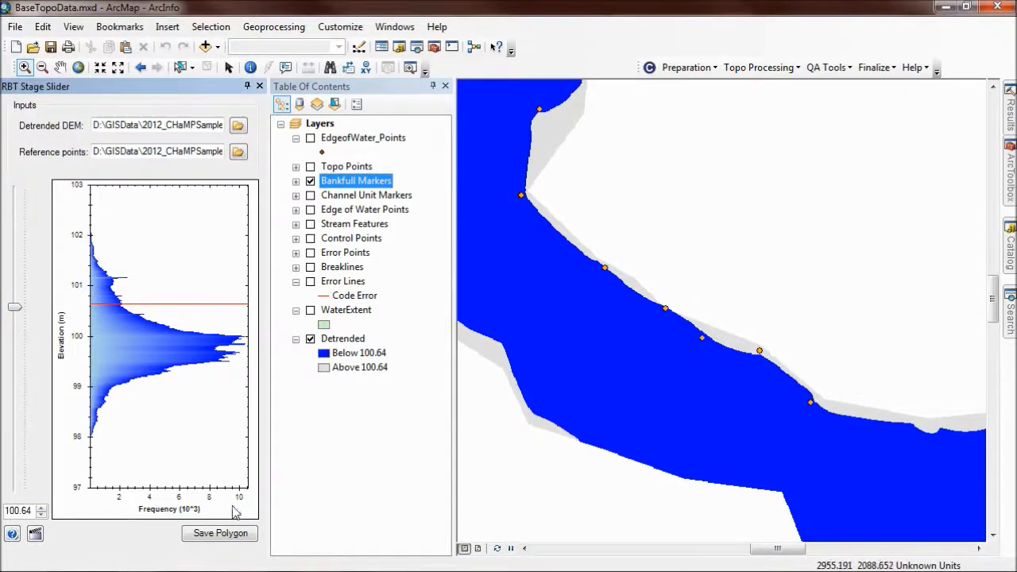
Save the current stage extent to TestData_2012.gdb as the Bankfull Polygon feature class, with the output added to the map.
click(223, 533)
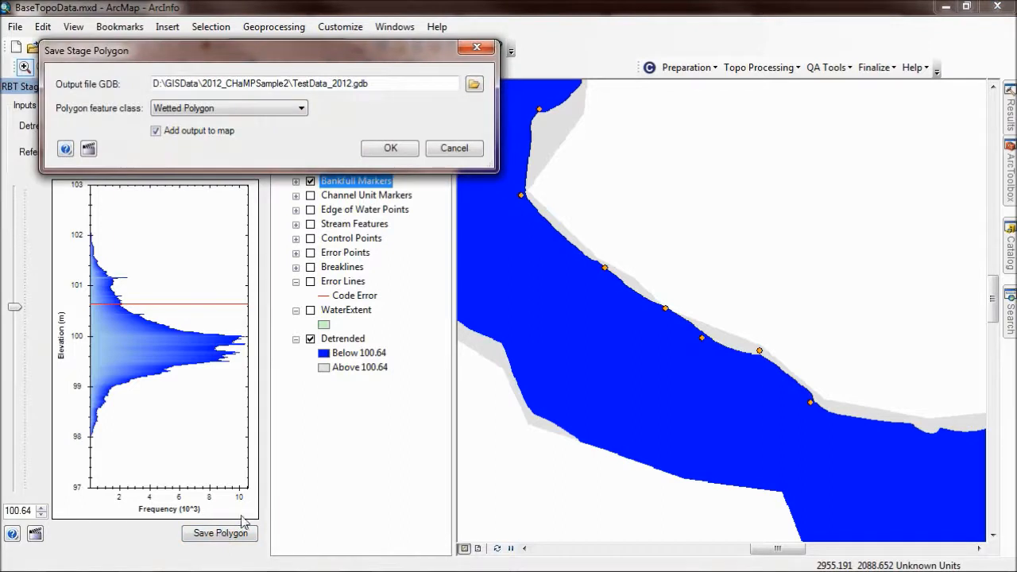
click(215, 112)
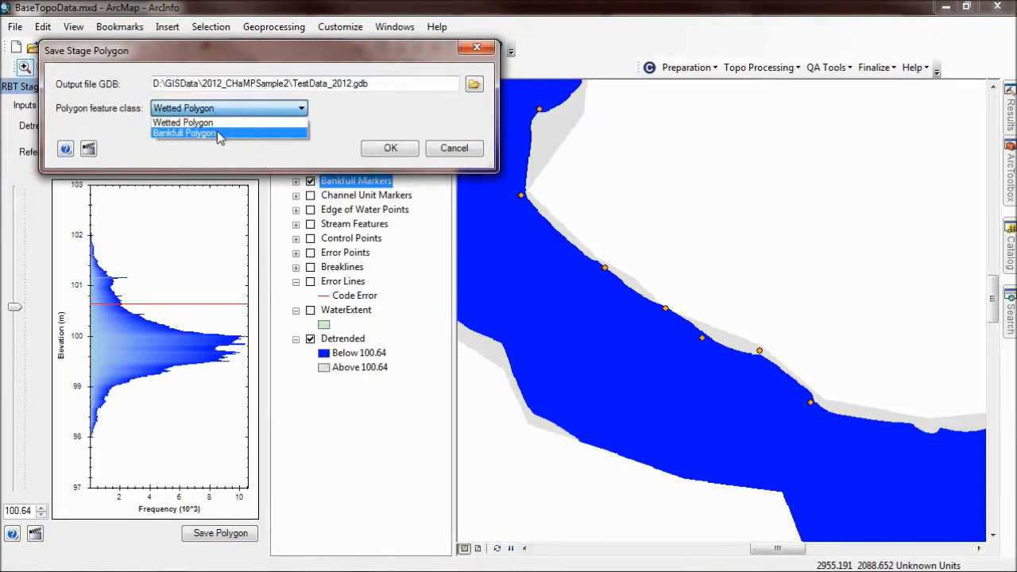
click(219, 133)
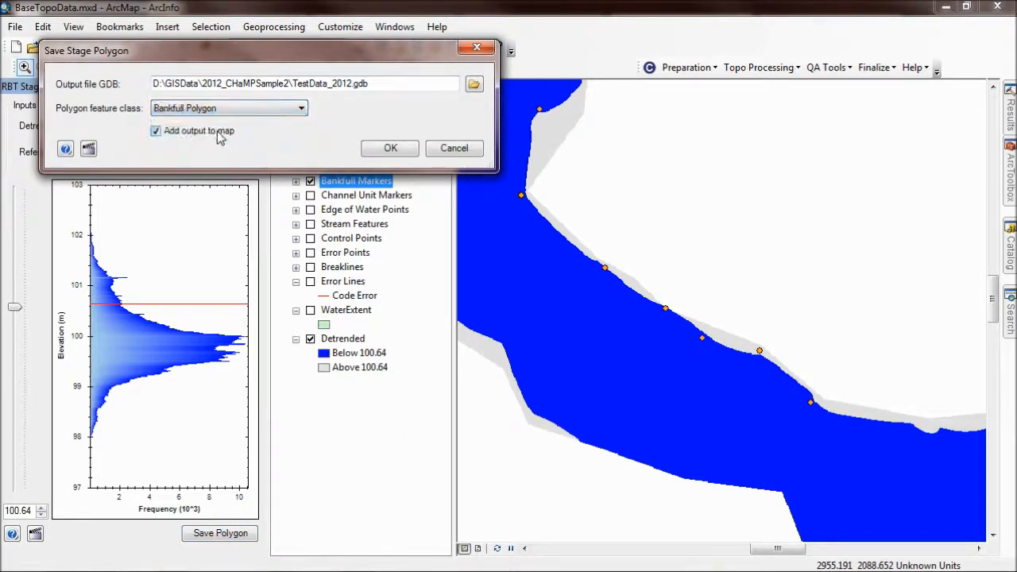
click(389, 148)
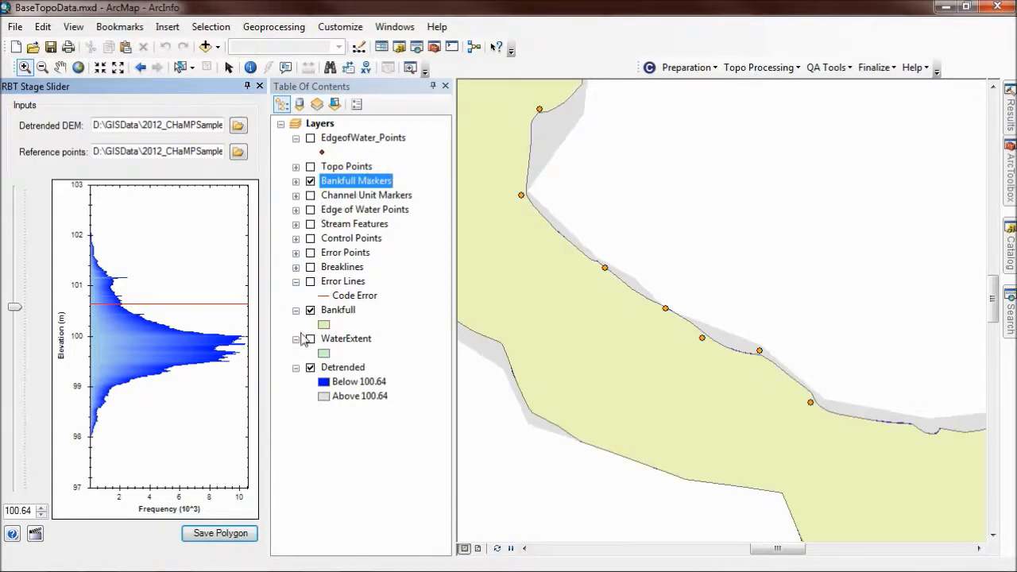
Hide the Detrended layer, then place WaterExtent above Bankfull and show it to compare the two polygons.
click(310, 369)
drag(337, 340, 322, 316)
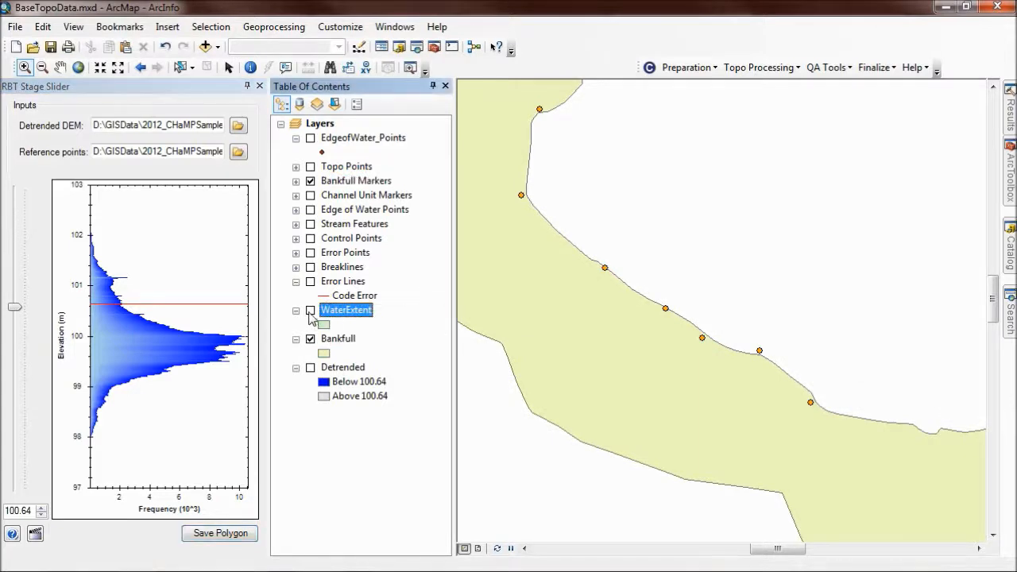
click(310, 311)
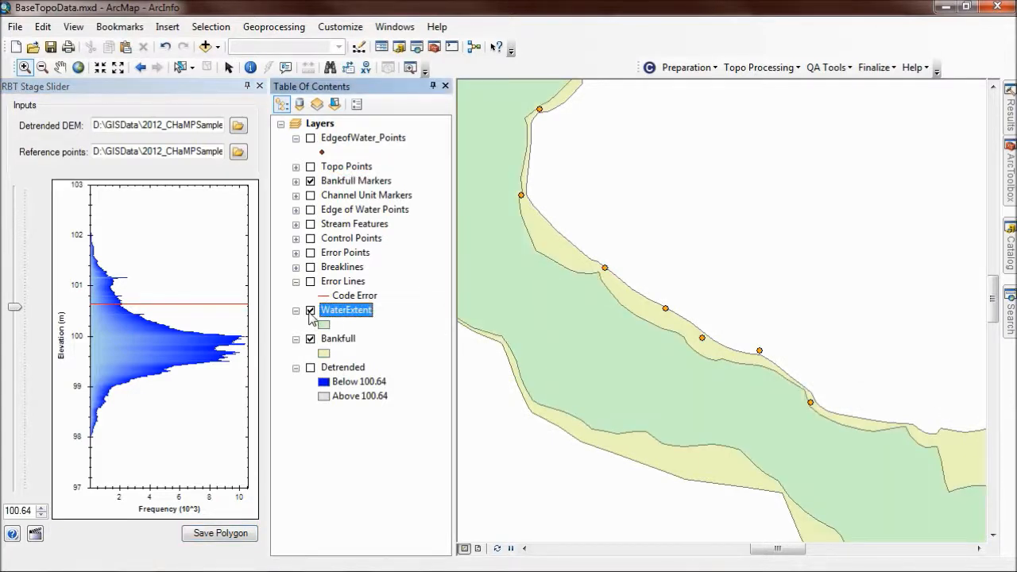